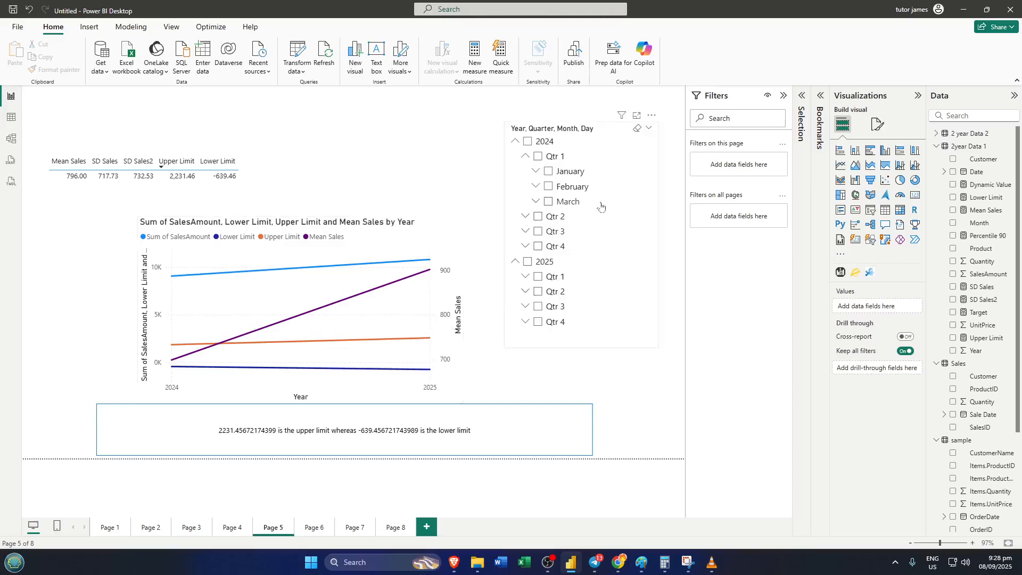
# Step: Filter the page to March 2024 with the date slicer to check the existing limits text box
pyautogui.click(548, 201)
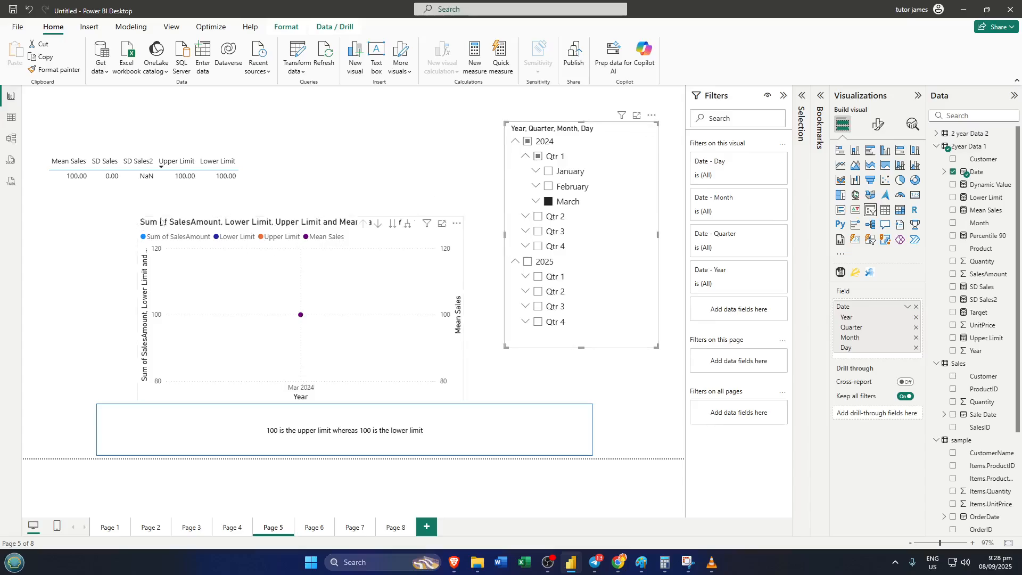
pyautogui.click(390, 177)
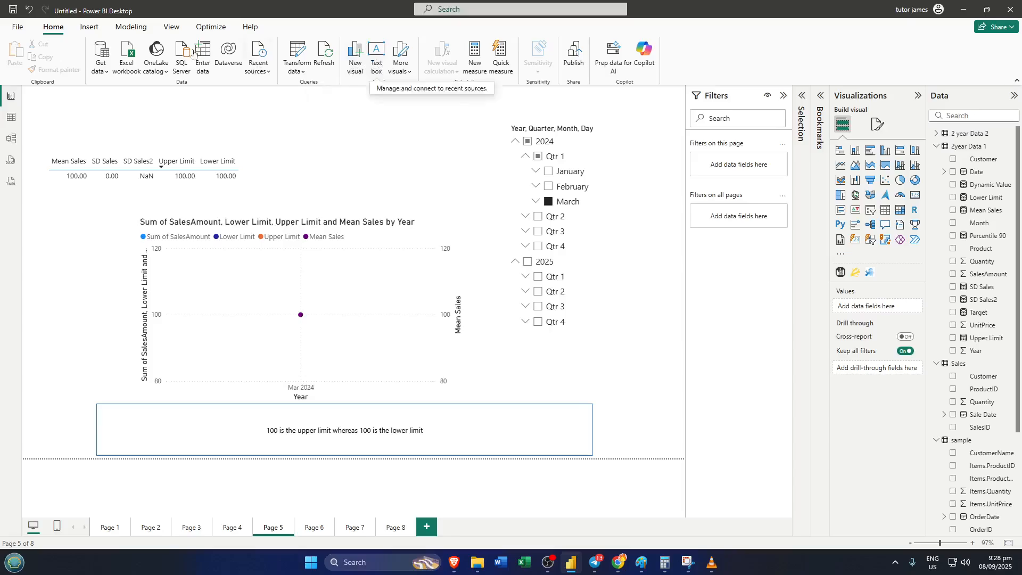
# Step: Insert a rectangle shape and place it above the line chart, between the measures table and the date slicer
pyautogui.click(160, 29)
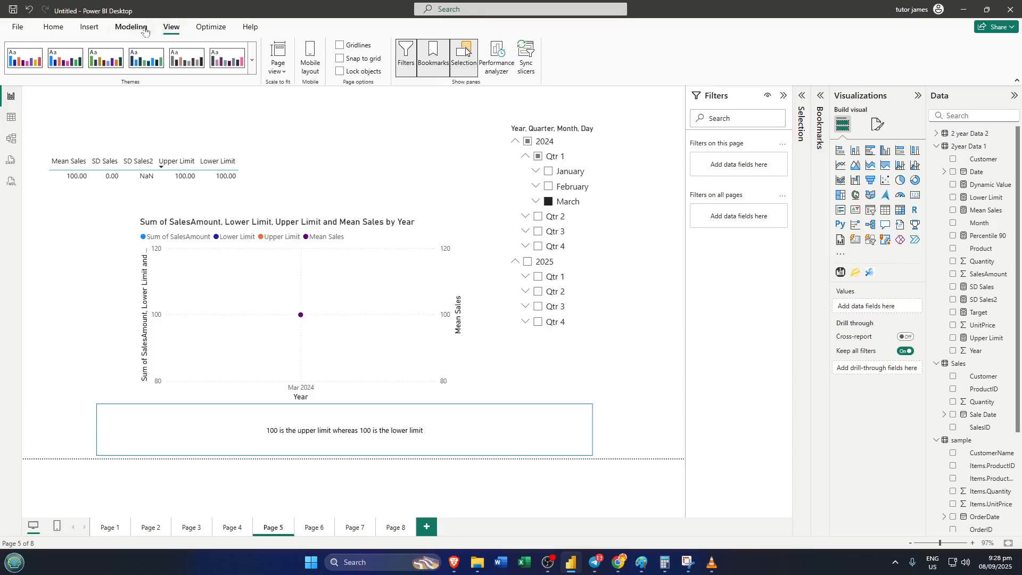
pyautogui.click(125, 30)
pyautogui.click(89, 30)
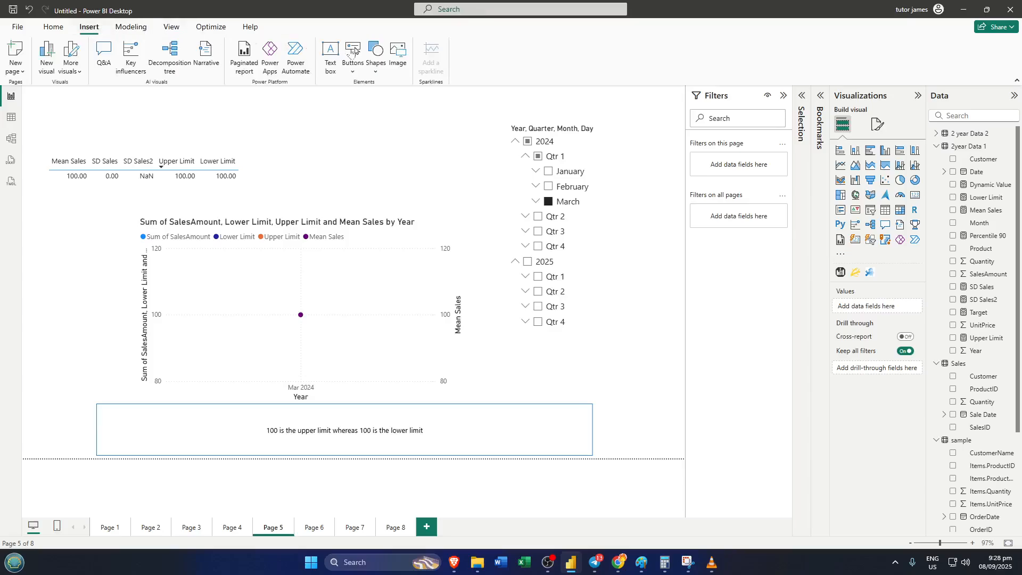
pyautogui.click(375, 70)
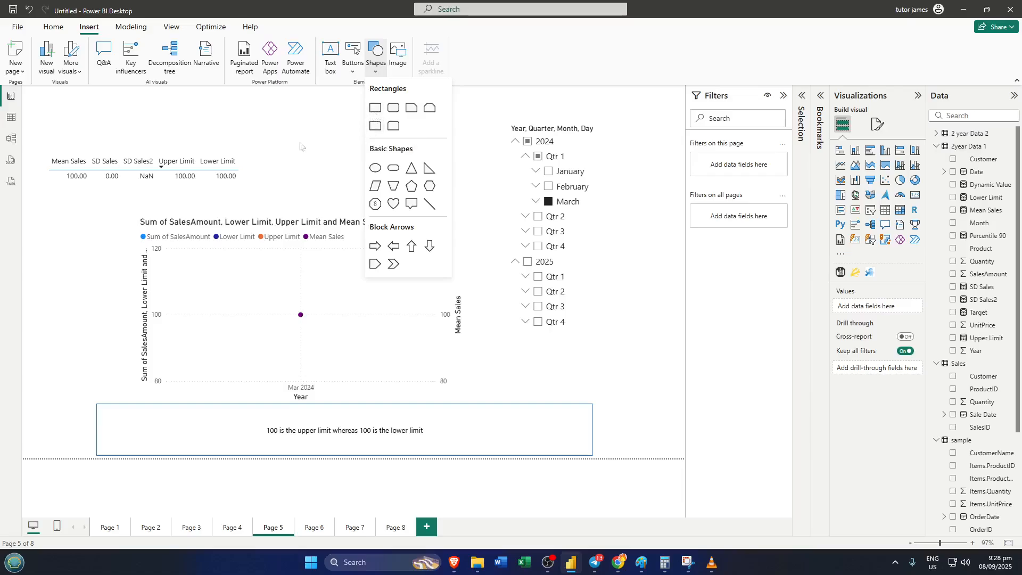
pyautogui.click(373, 111)
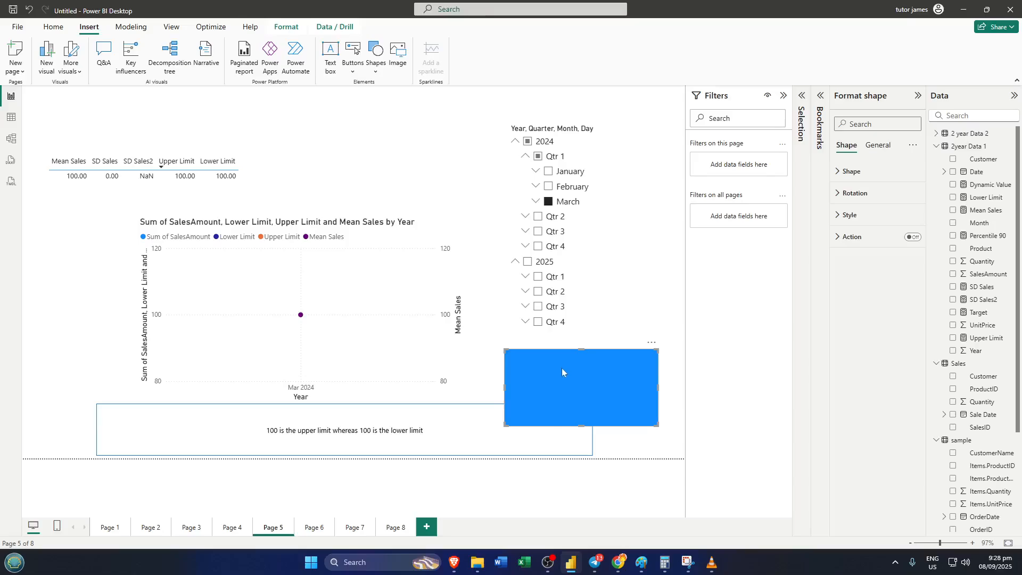
pyautogui.moveTo(546, 351); pyautogui.dragTo(339, 123)
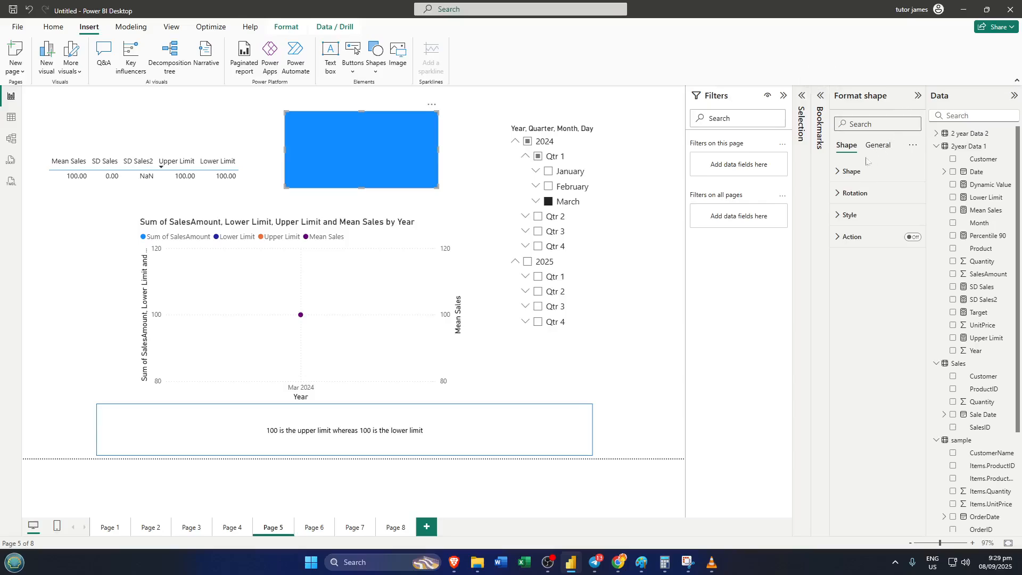
# Step: Set the rectangle's fill color to white
pyautogui.click(842, 177)
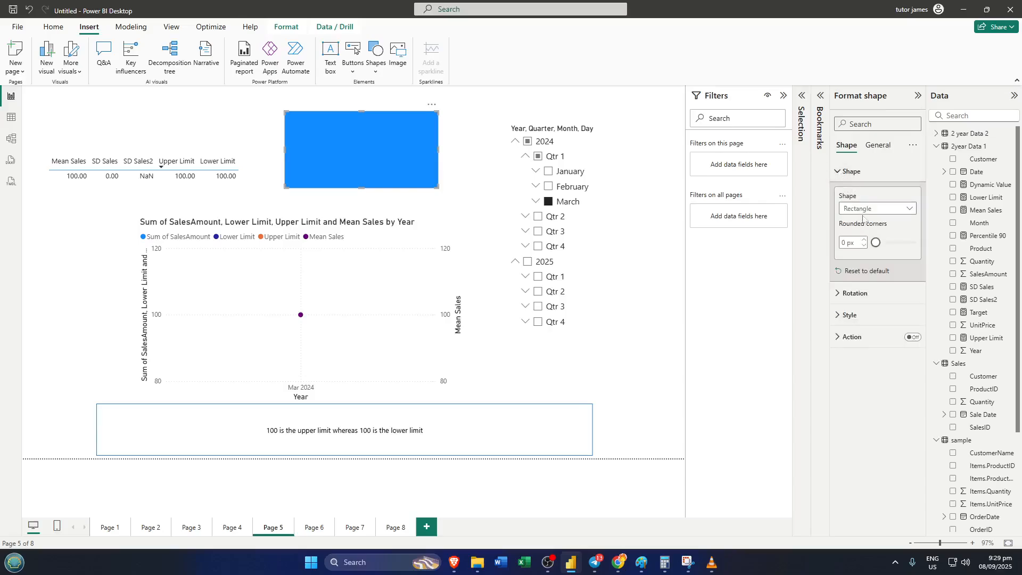
pyautogui.click(839, 174)
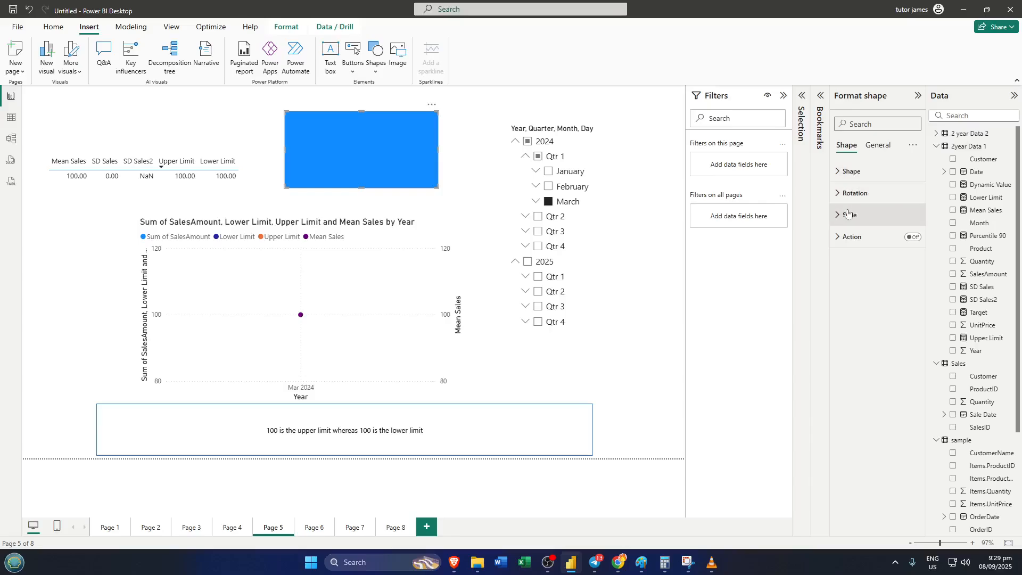
pyautogui.click(847, 214)
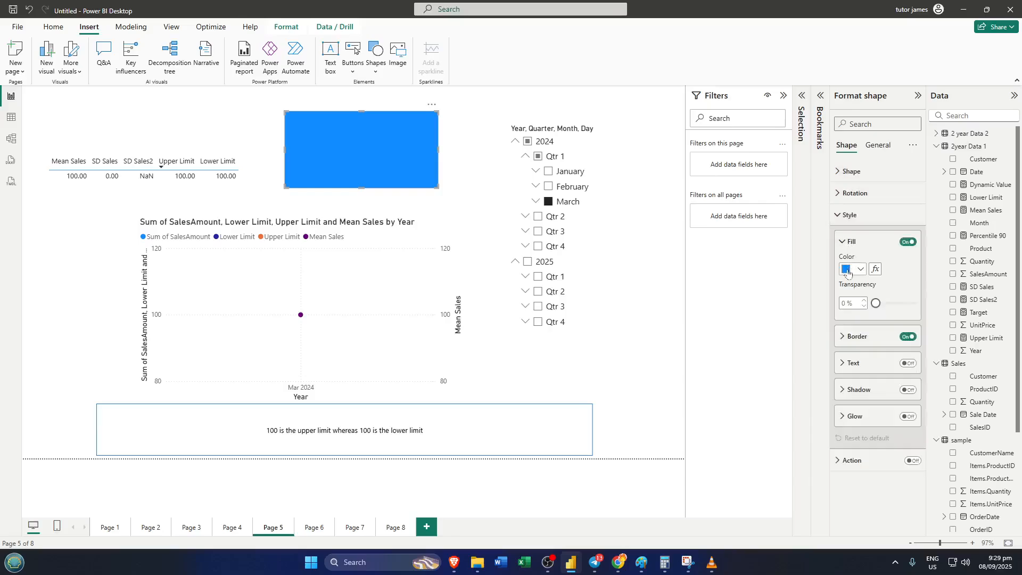
pyautogui.click(849, 271)
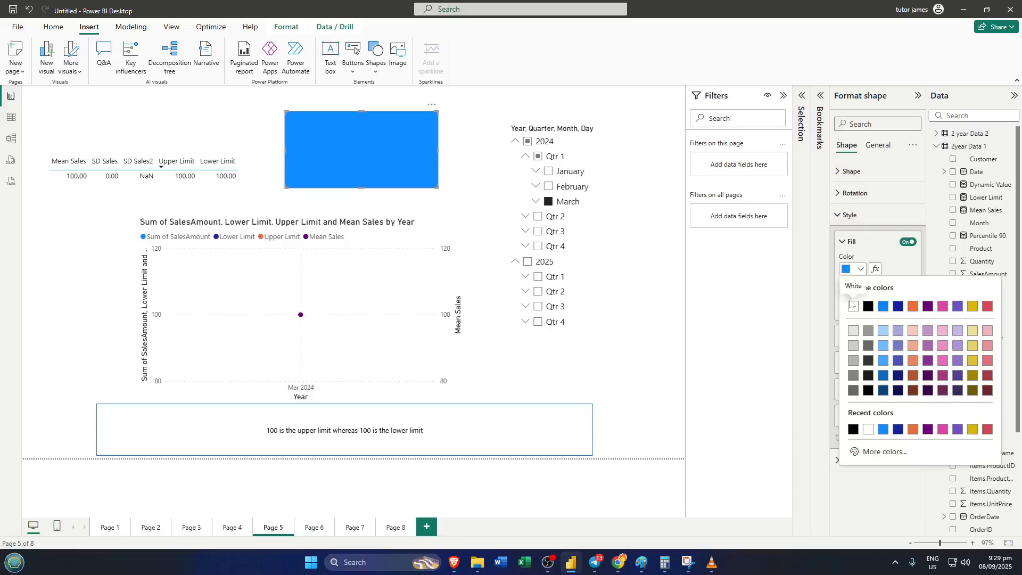
pyautogui.click(852, 307)
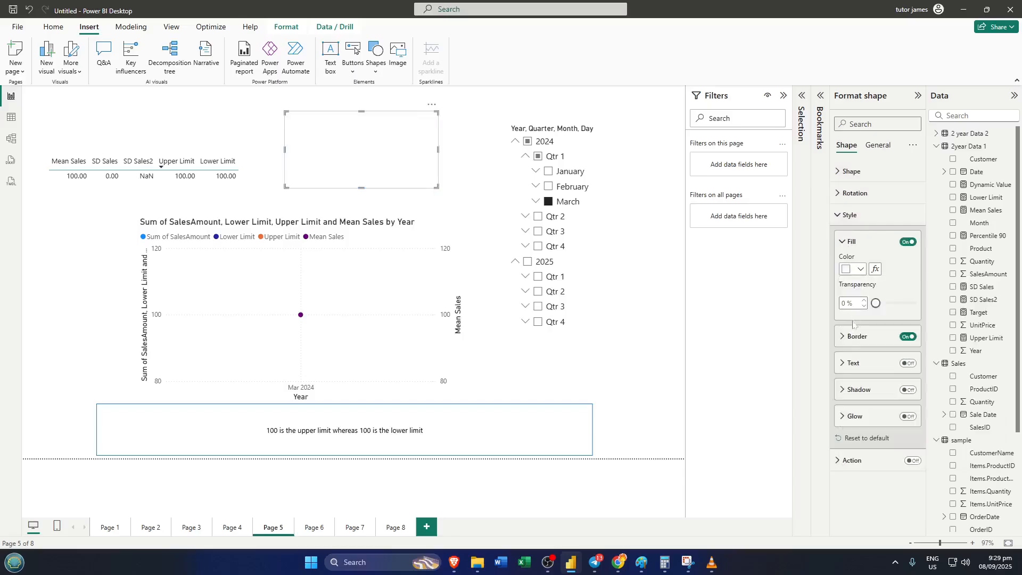
# Step: Turn on text for the rectangle and set its font color to black
pyautogui.click(842, 367)
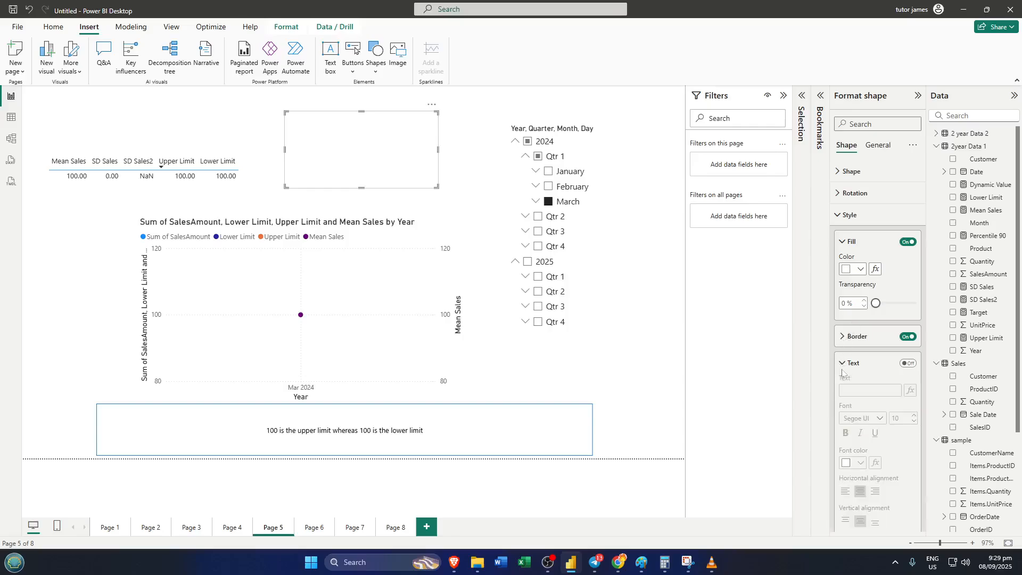
pyautogui.click(907, 364)
pyautogui.scroll(-2, 894, 383)
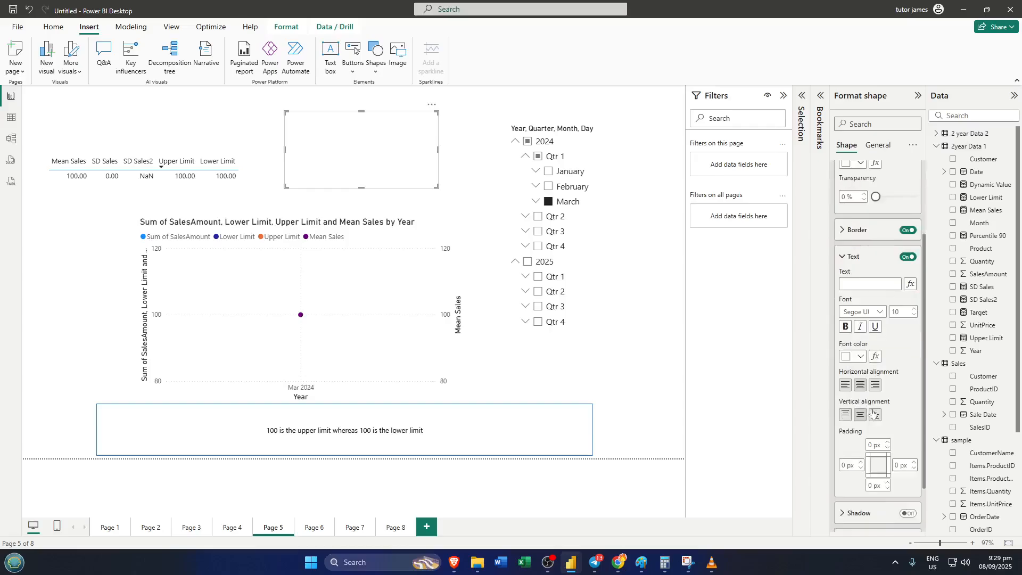
pyautogui.click(848, 357)
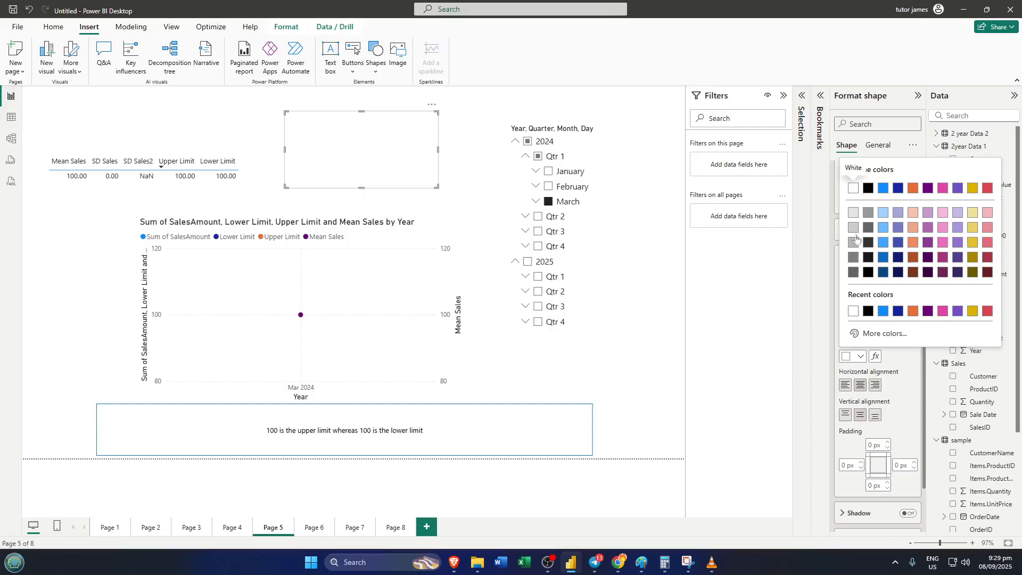
pyautogui.click(868, 188)
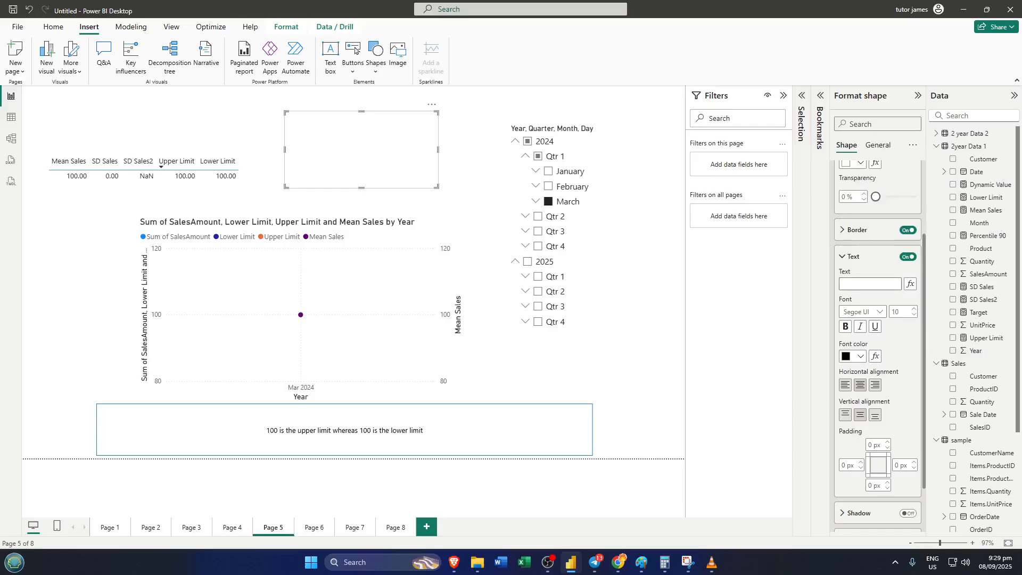
# Step: Base the rectangle's text on the Dynamic Value field from the 2year Data 1 table, using the Field value format style
pyautogui.click(909, 285)
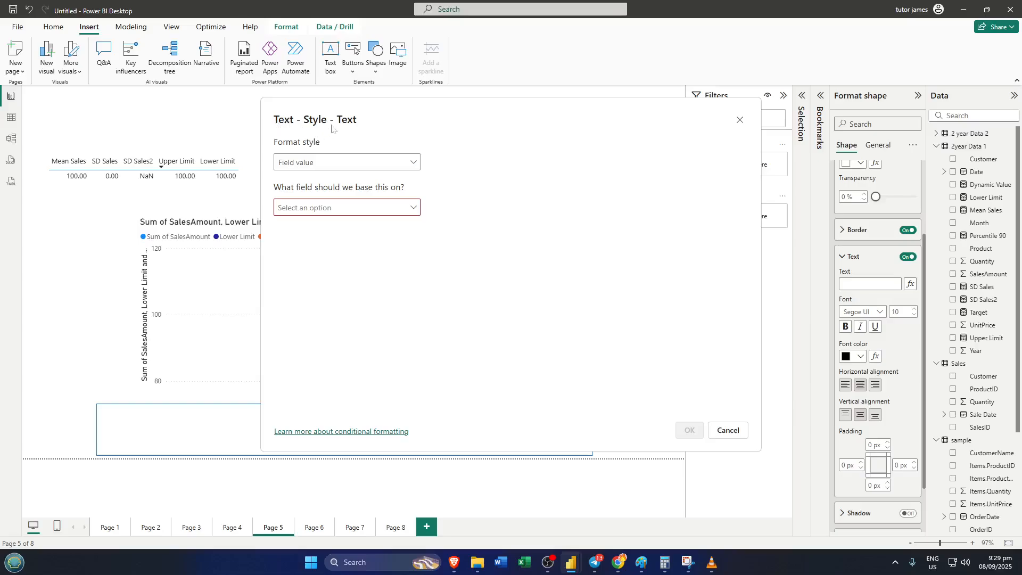
pyautogui.click(410, 211)
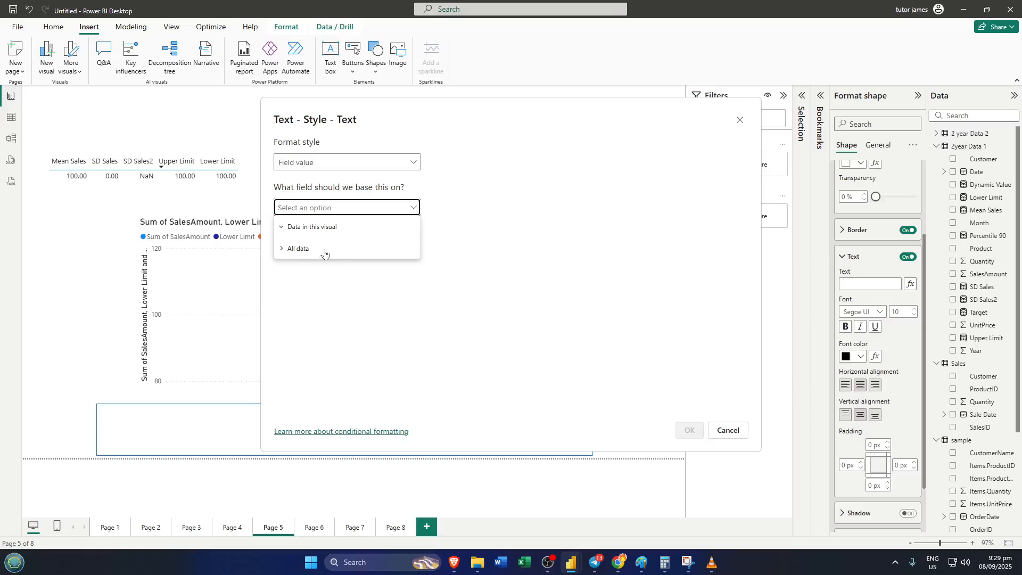
pyautogui.click(297, 249)
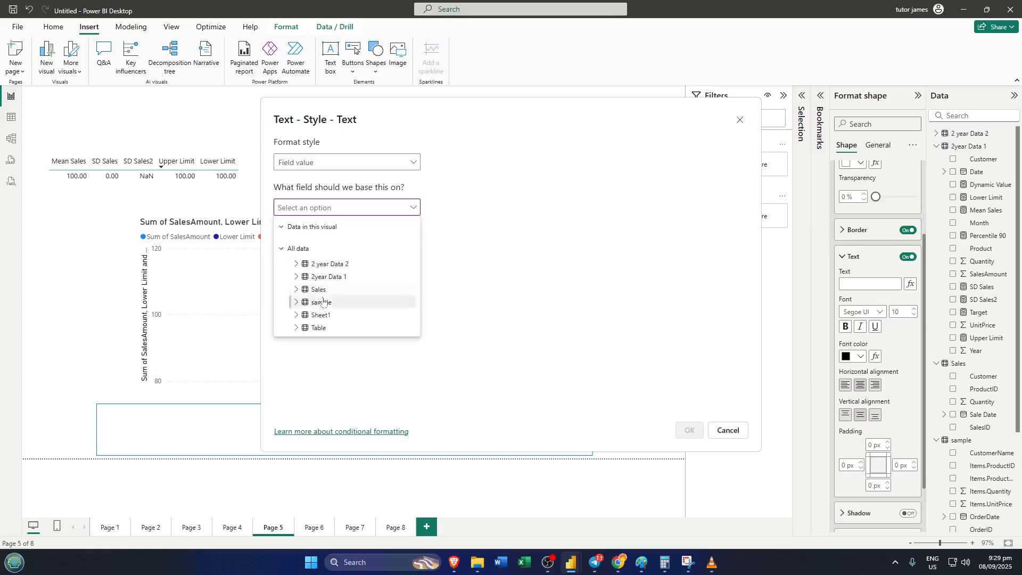
pyautogui.click(296, 277)
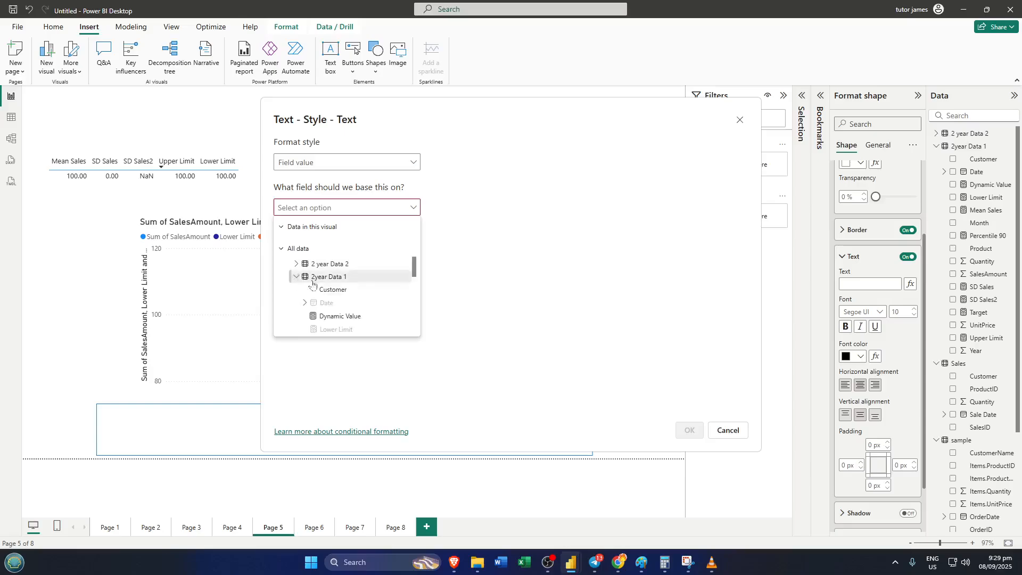
pyautogui.scroll(-2, 359, 296)
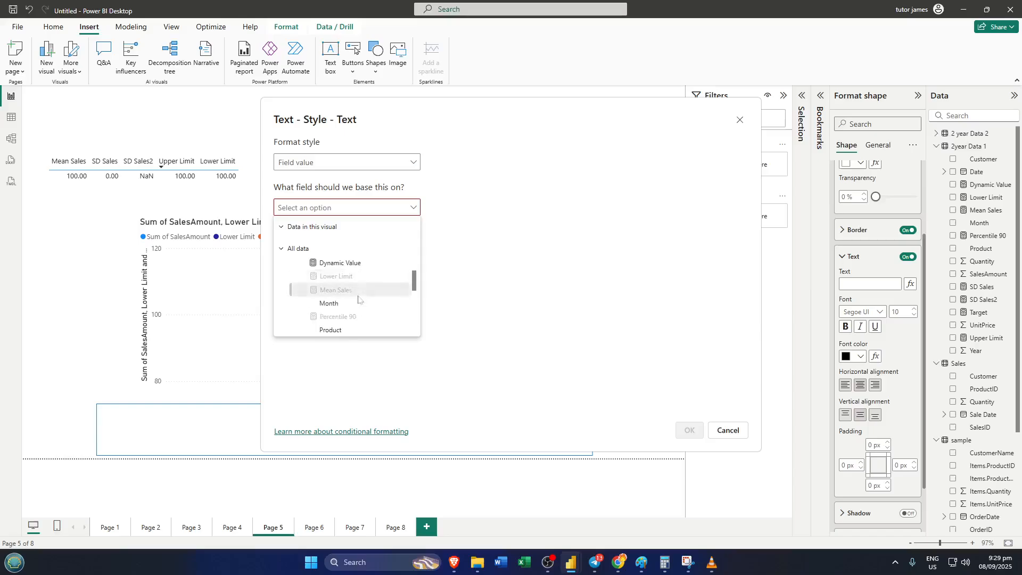
pyautogui.click(341, 263)
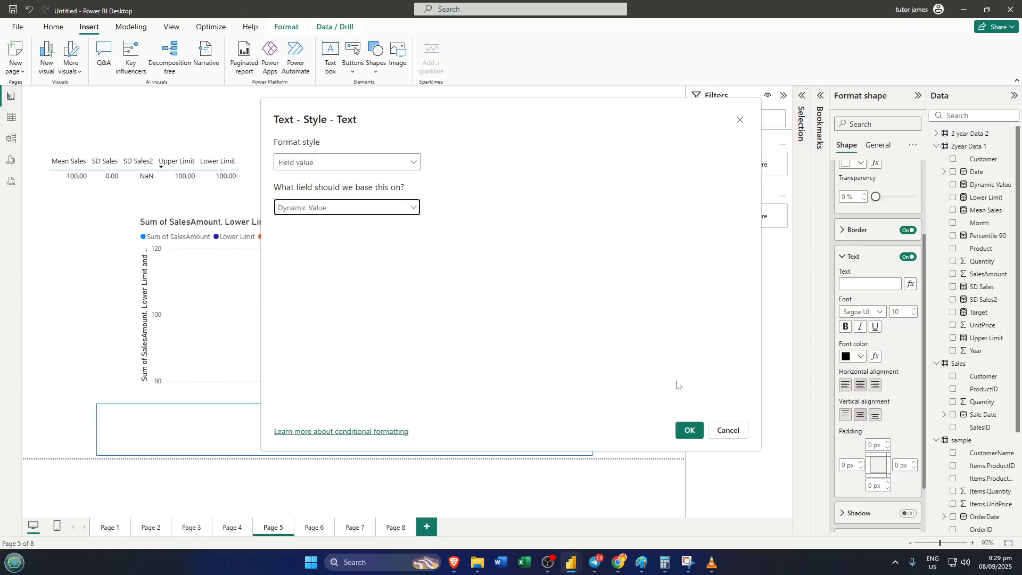
pyautogui.click(681, 430)
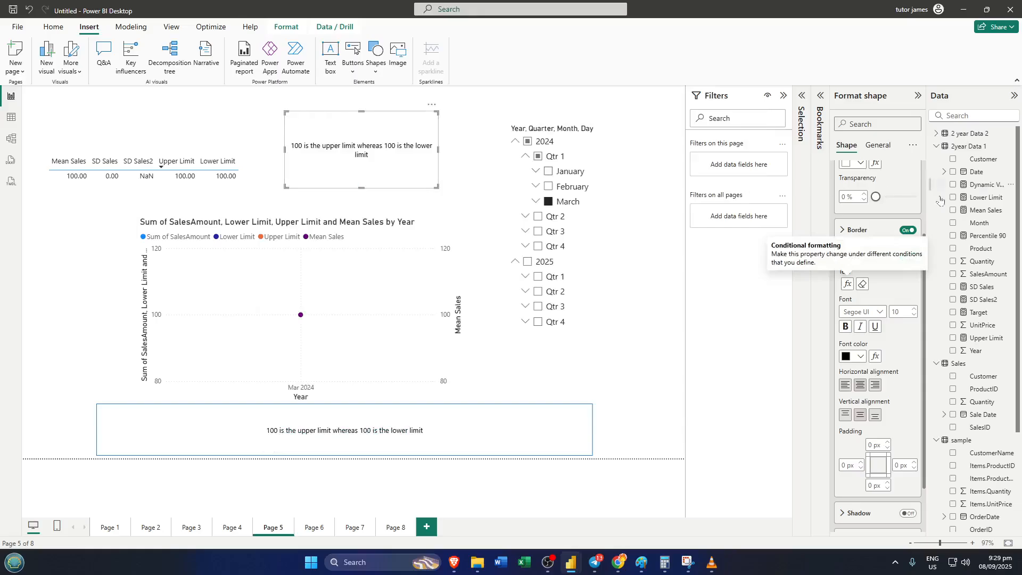
# Step: Review the Dynamic Value measure and test the rectangle's text with February, March, Qtr 2, Qtr 3 and Qtr 4 of 2024 in the slicer
pyautogui.click(986, 187)
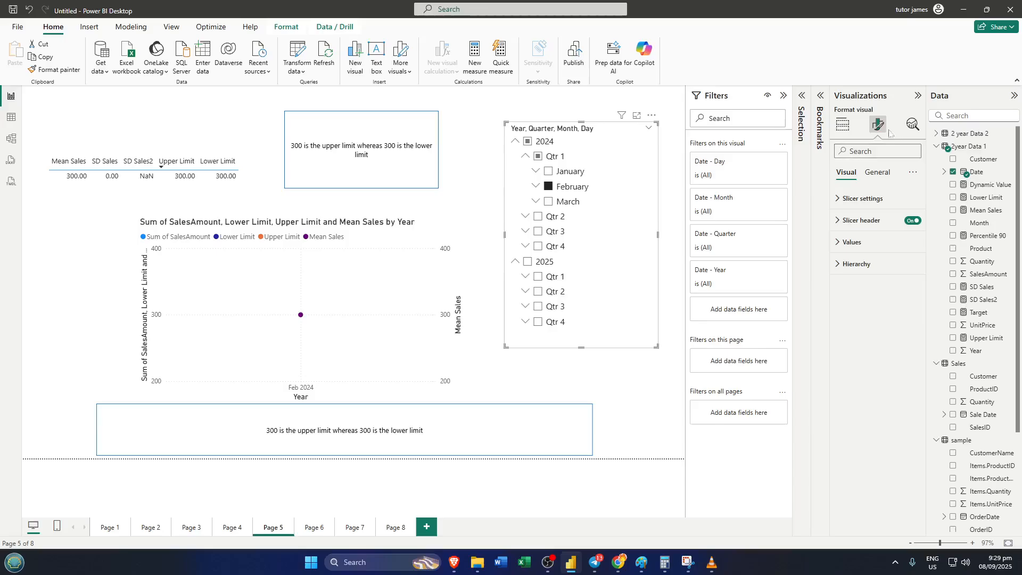
pyautogui.click(840, 126)
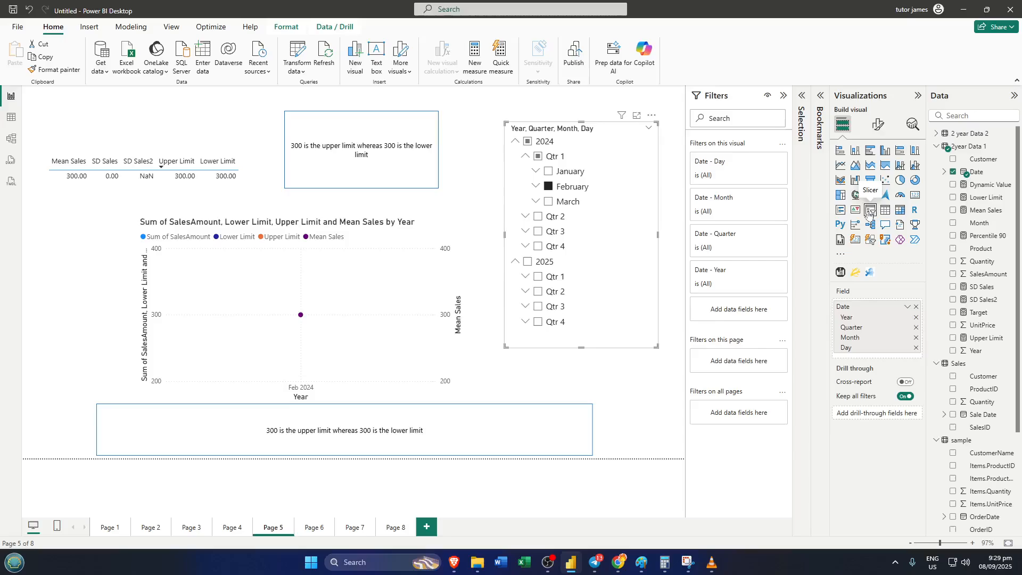
pyautogui.click(552, 206)
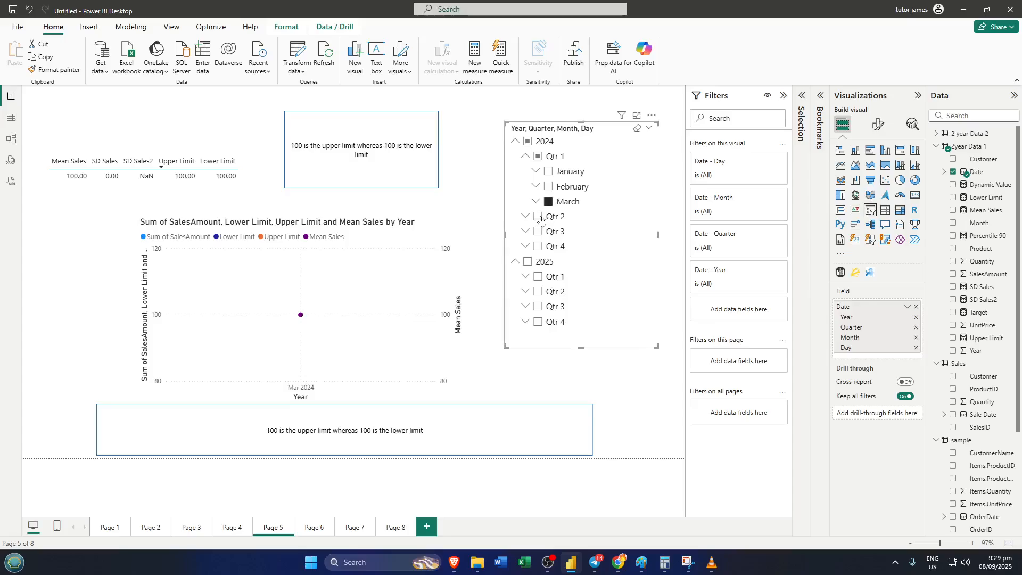
pyautogui.click(540, 221)
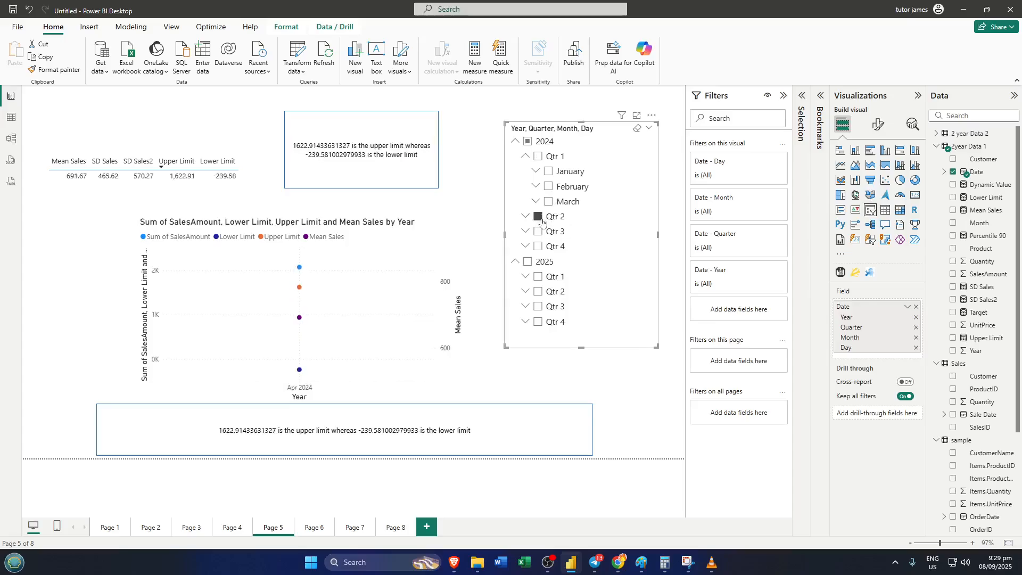
pyautogui.click(539, 233)
pyautogui.click(539, 246)
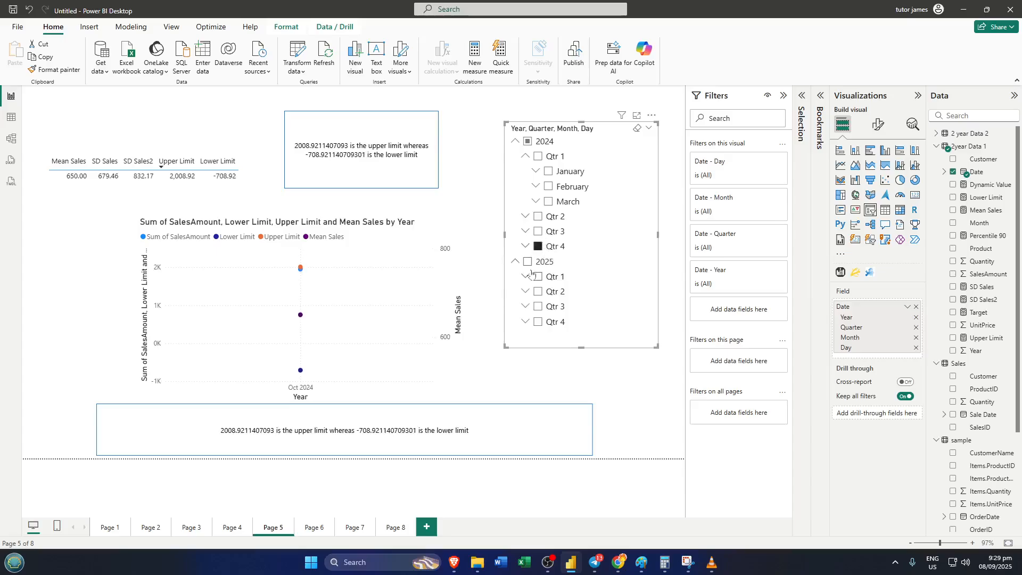
# Step: Test the rectangle's text by filtering the slicer to all of 2025, each 2025 quarter in turn, and all of 2024
pyautogui.click(529, 262)
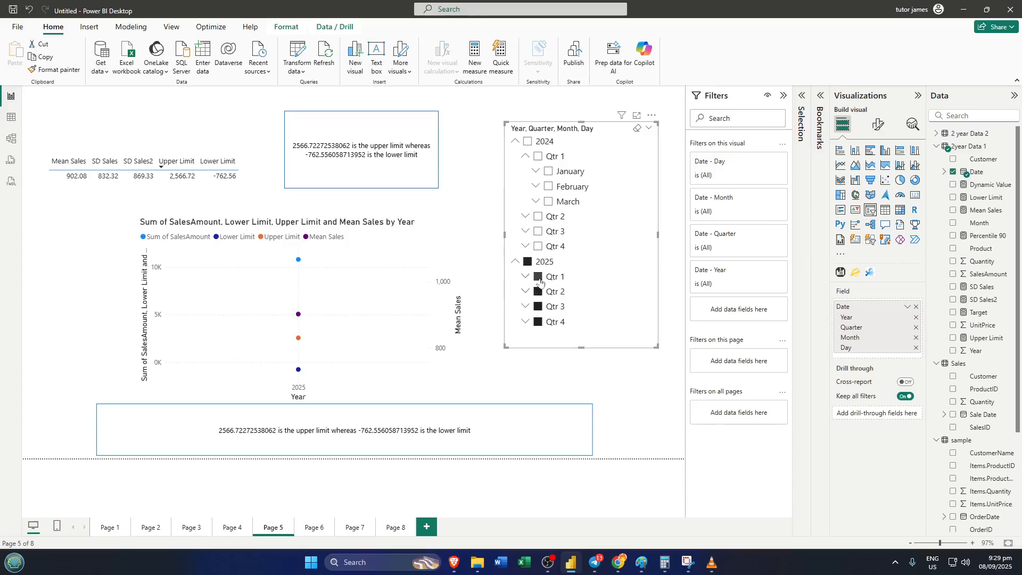
pyautogui.click(538, 277)
pyautogui.click(539, 291)
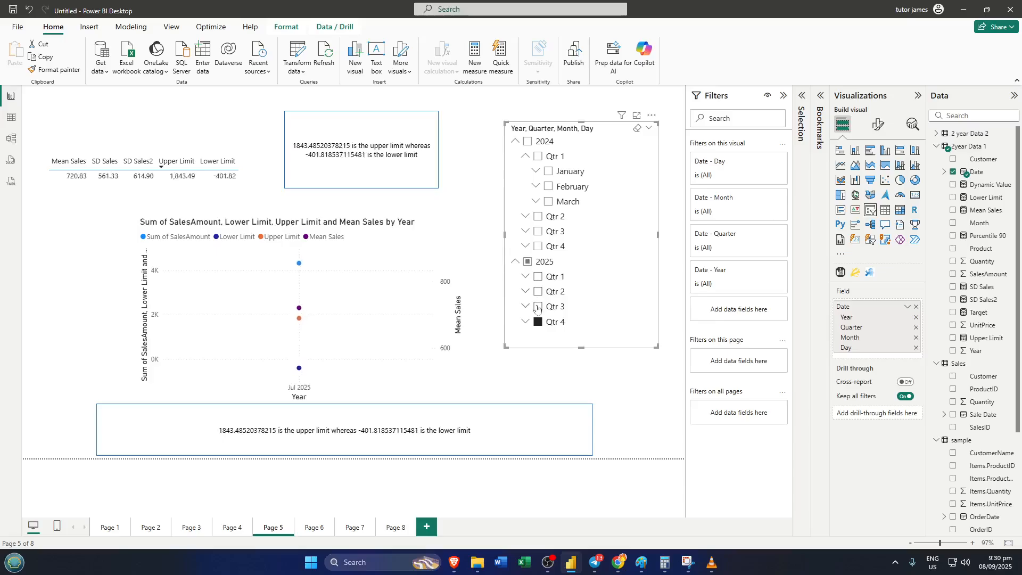
pyautogui.click(537, 308)
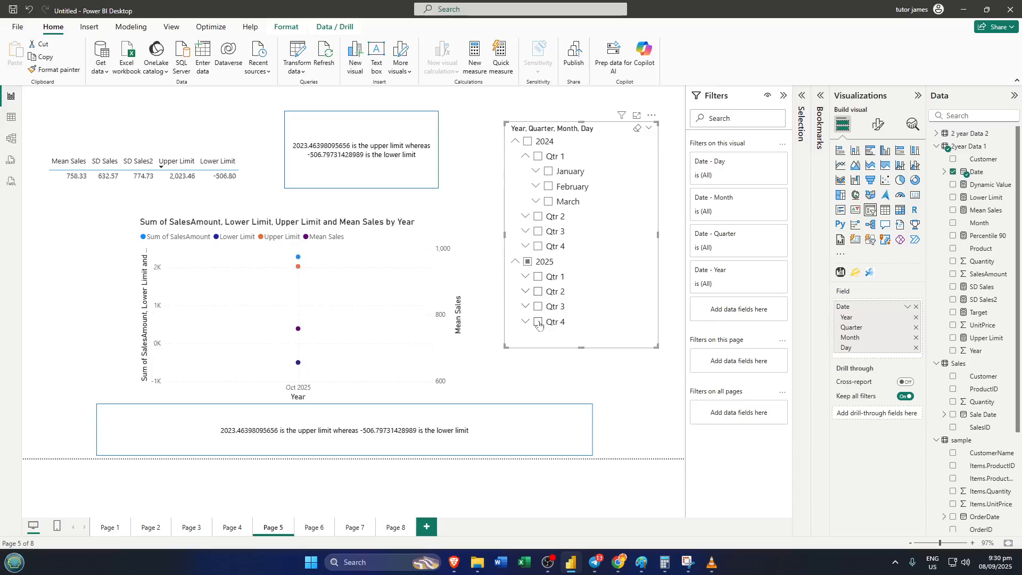
pyautogui.click(539, 323)
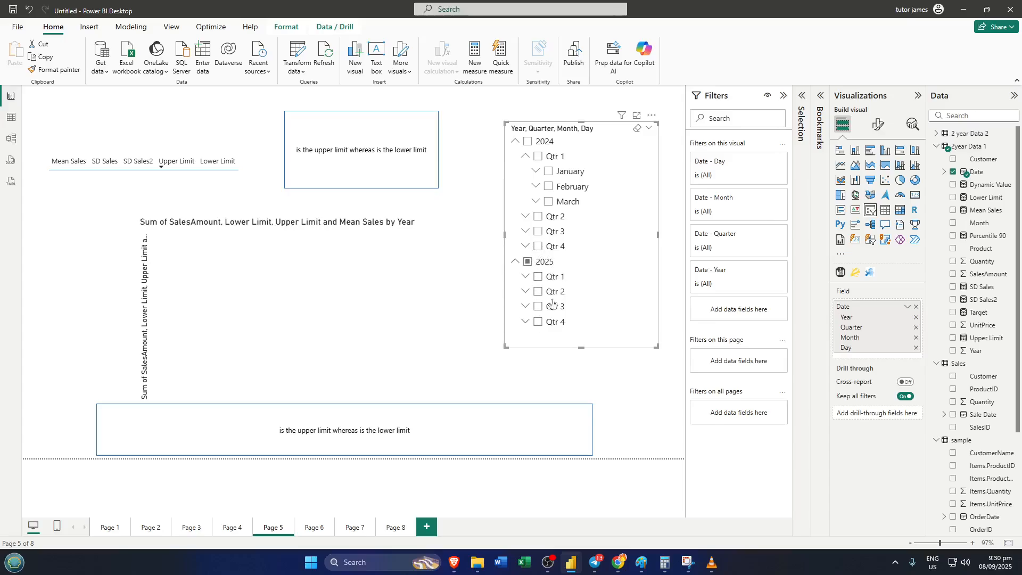
pyautogui.click(538, 323)
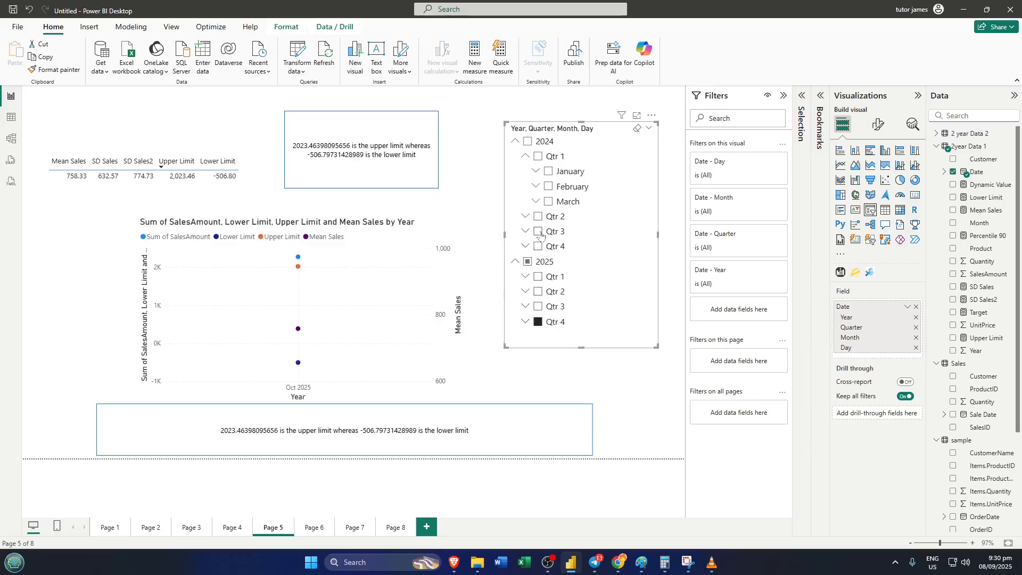
pyautogui.click(528, 141)
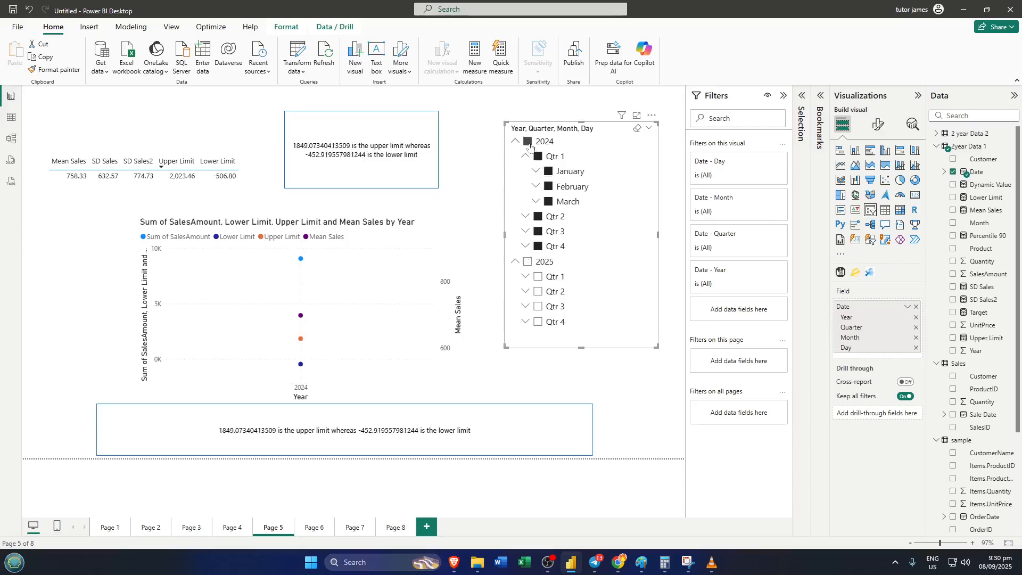